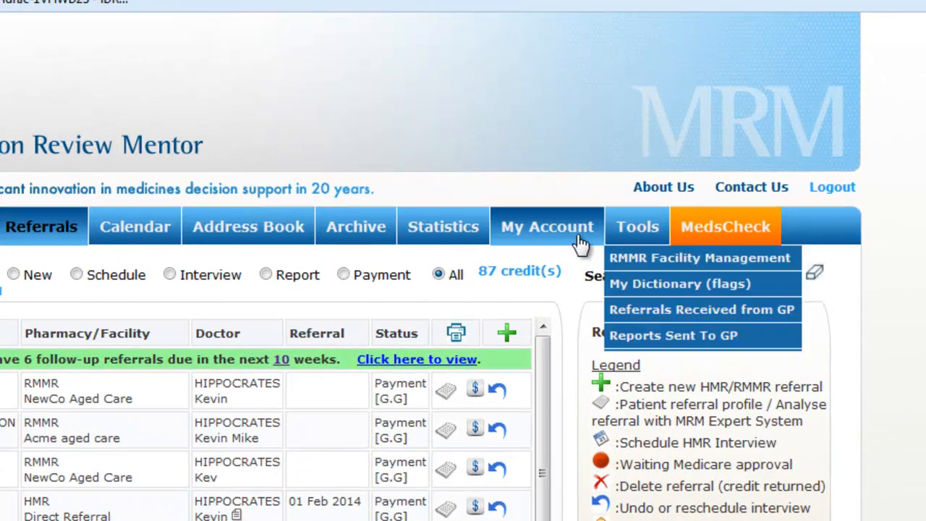
From My Account's Data Entry Accounts list, start a new data entry account
left_click(569, 231)
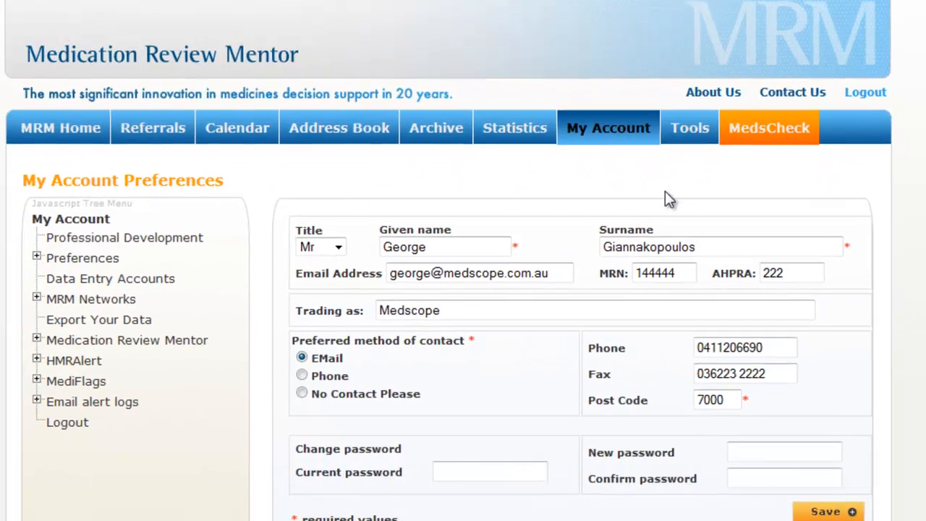
left_click(130, 271)
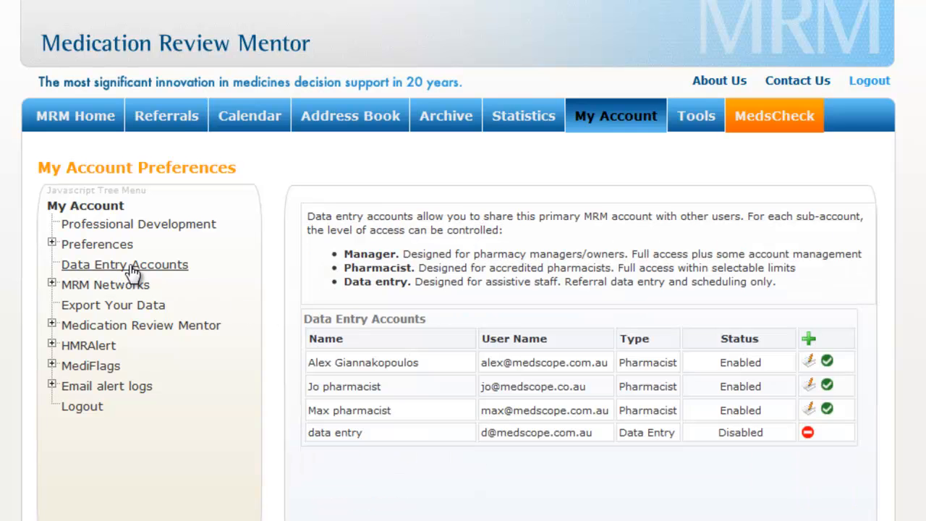
left_click(810, 340)
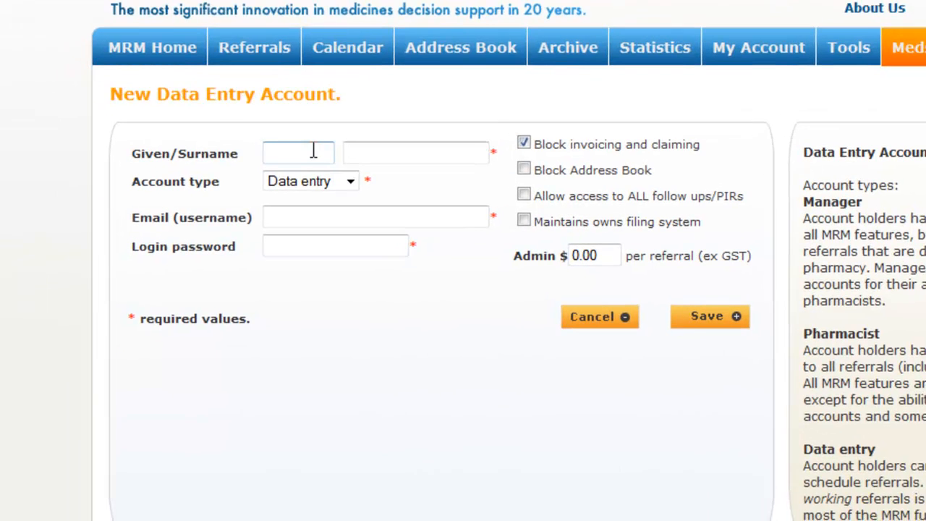
Enter the name New Account, make it a Pharmacist, and fill in the login email and password
type("New")
key("Tab")
type("Account")
left_click(304, 177)
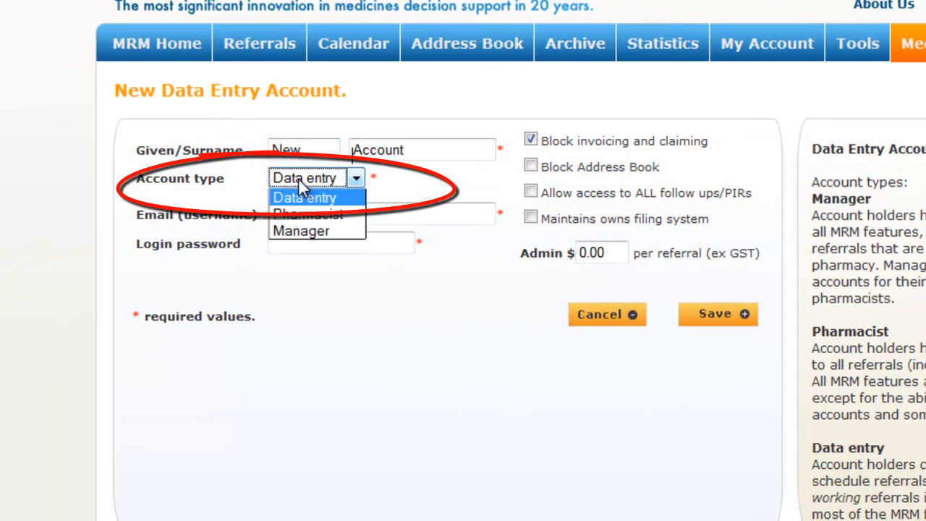
left_click(310, 215)
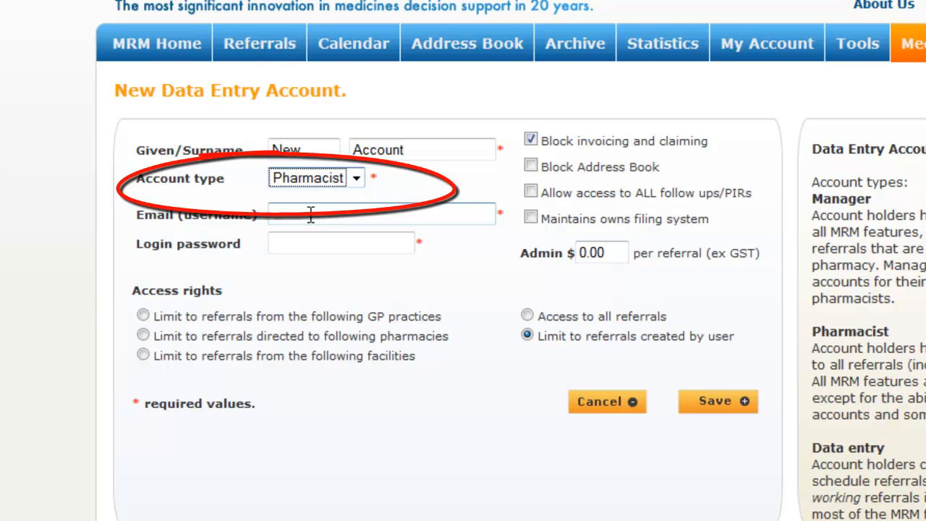
left_click(311, 214)
type("n")
left_click(311, 236)
key("Tab")
type("newaccount")
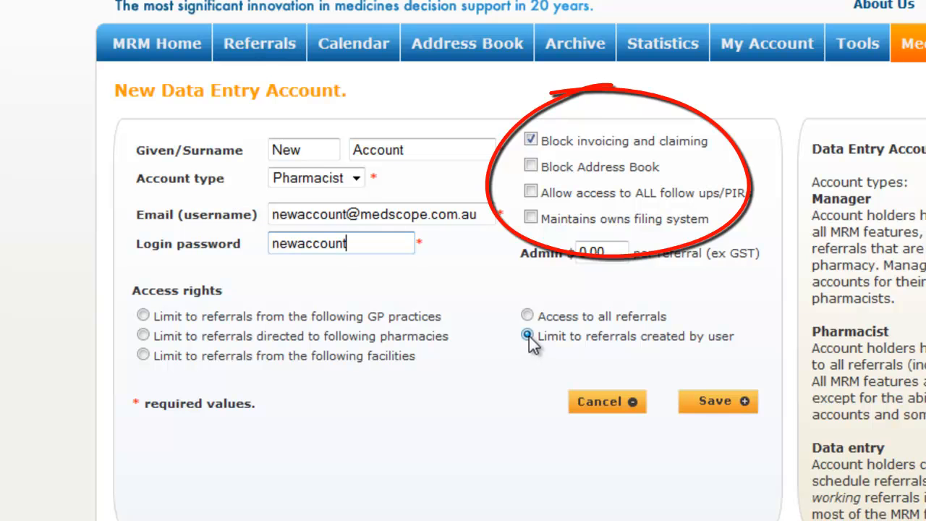
Block the address book, allow all follow-ups, set the admin fee to 50.00, and save
left_click(530, 166)
left_click(530, 192)
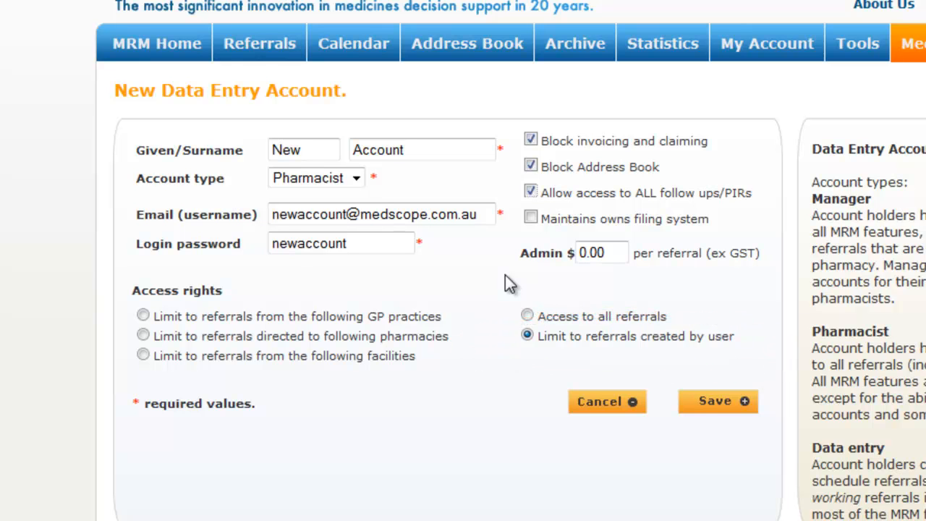
left_click_drag(613, 252, 575, 259)
type("50")
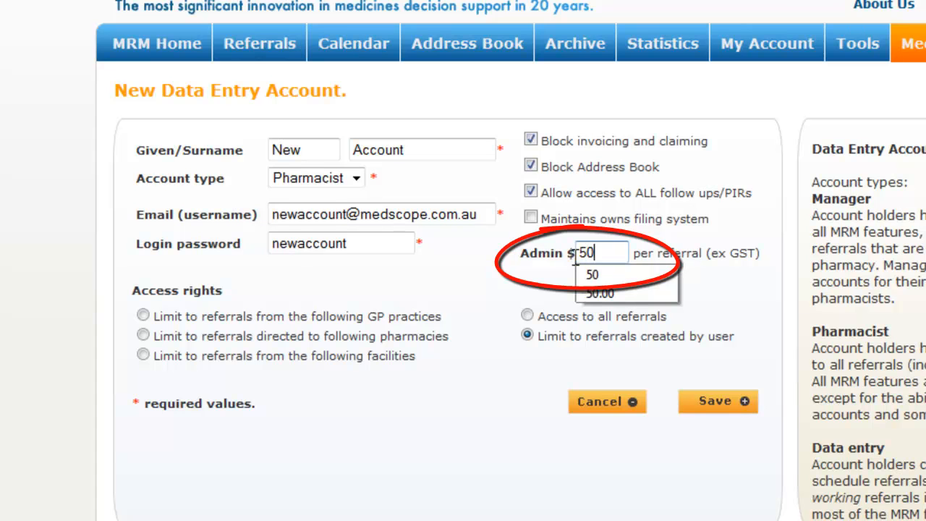
left_click(614, 297)
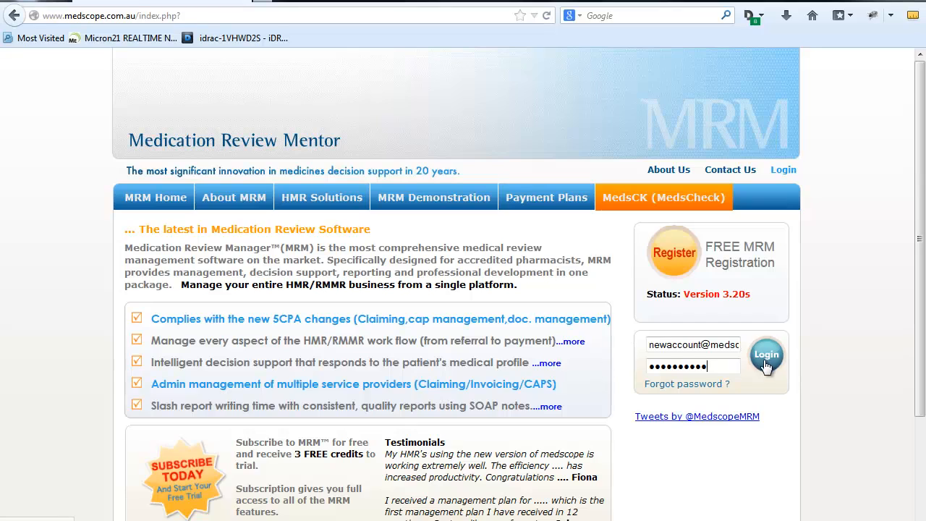
Log in, then enter and save the MRN and AHPRA registration numbers in My details
left_click(876, 353)
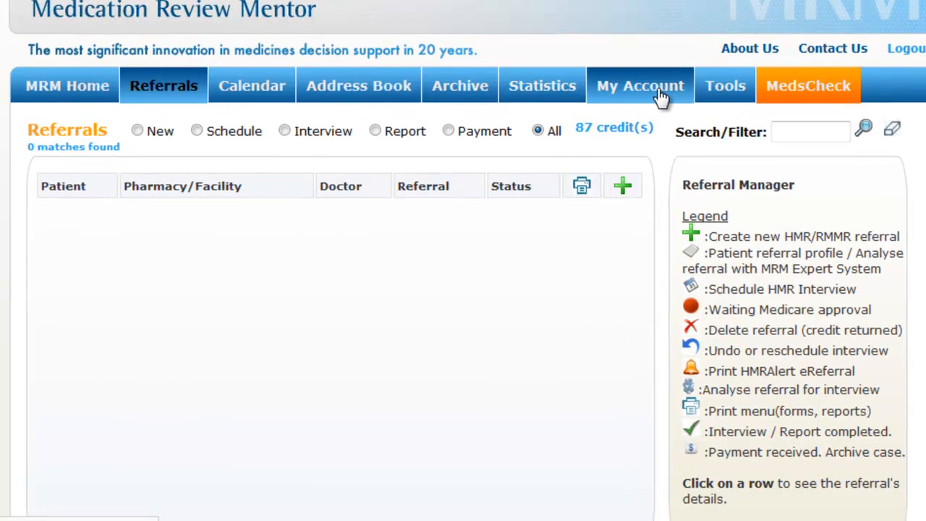
left_click(660, 96)
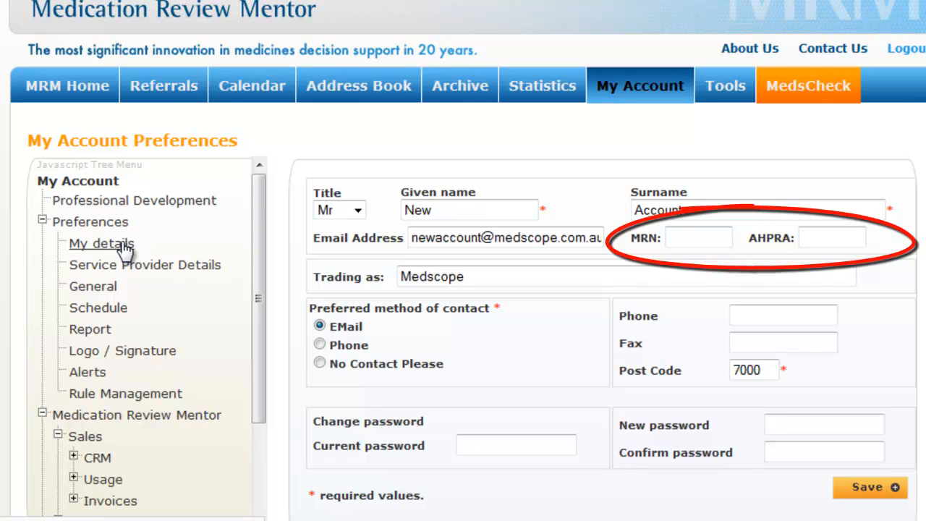
left_click(672, 236)
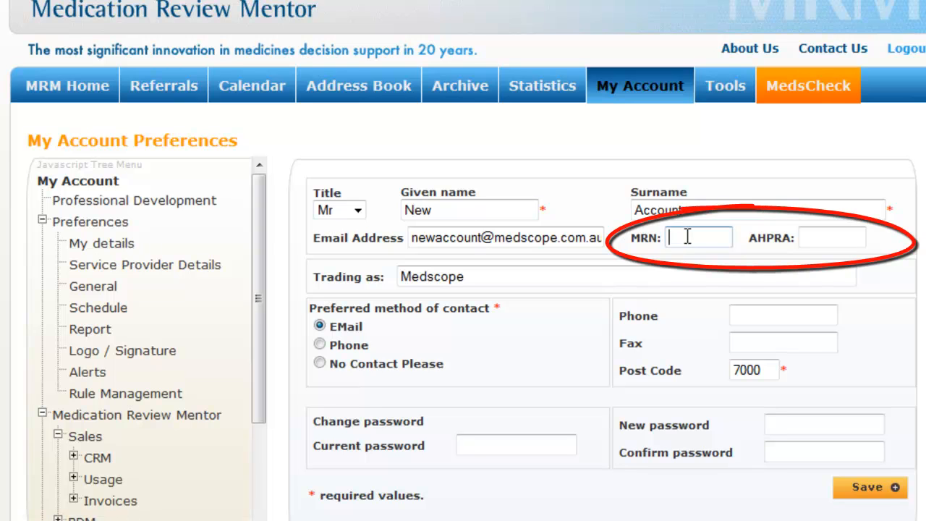
type("12345")
left_click(849, 244)
type("12345")
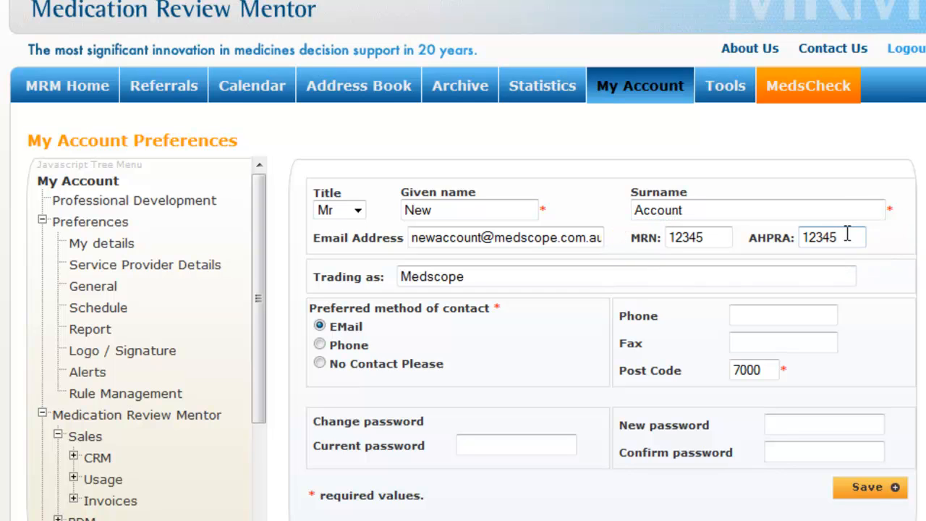
left_click(851, 490)
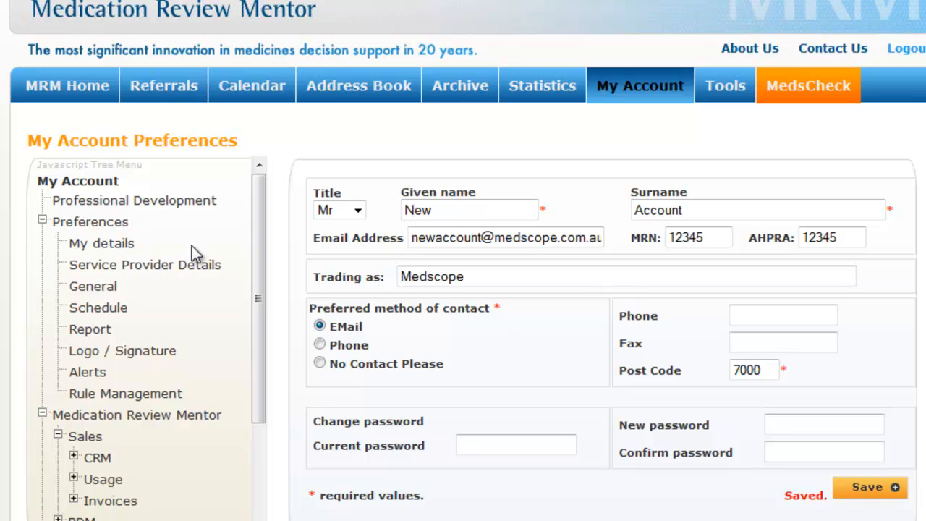
Enter and save the approval number under Service Provider Details
left_click(164, 267)
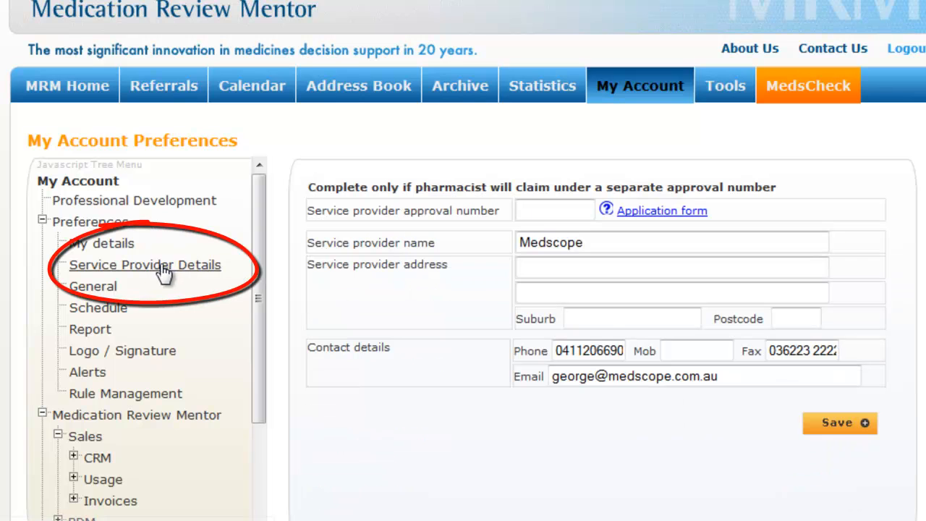
left_click(542, 211)
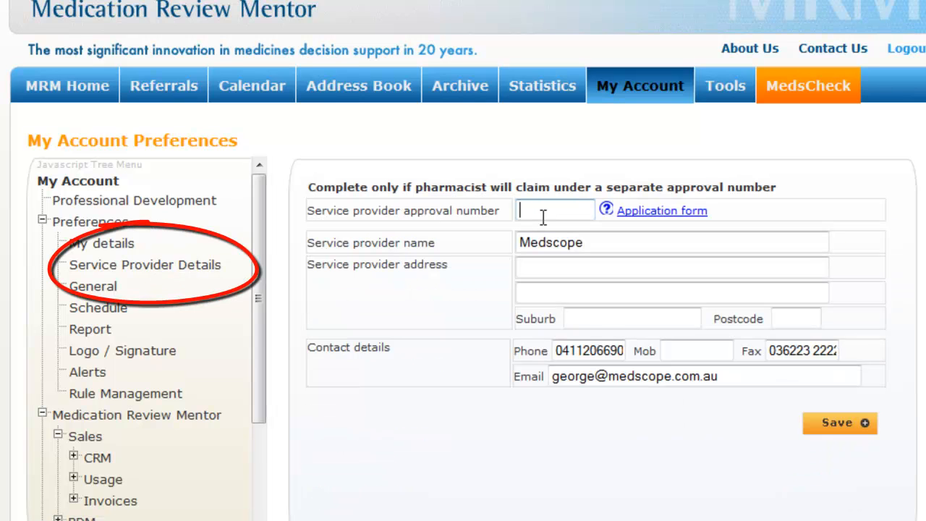
type("1235")
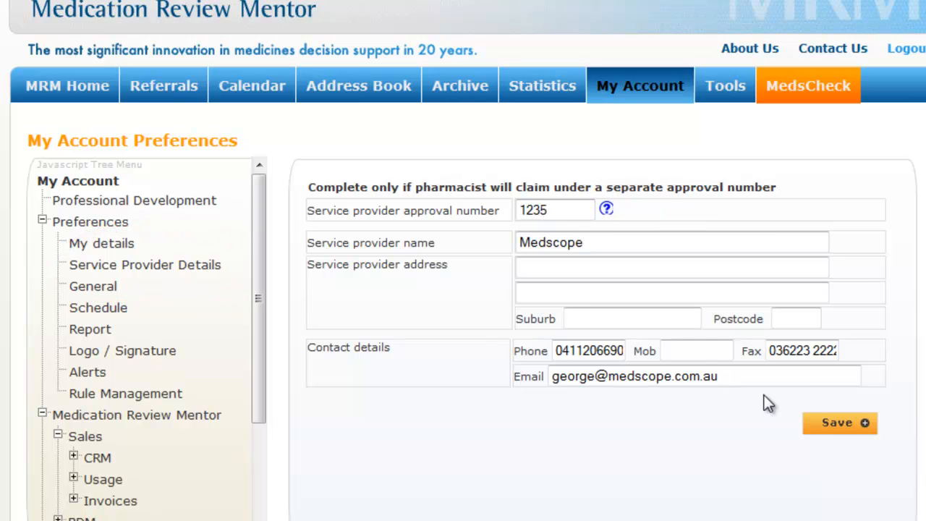
left_click(828, 428)
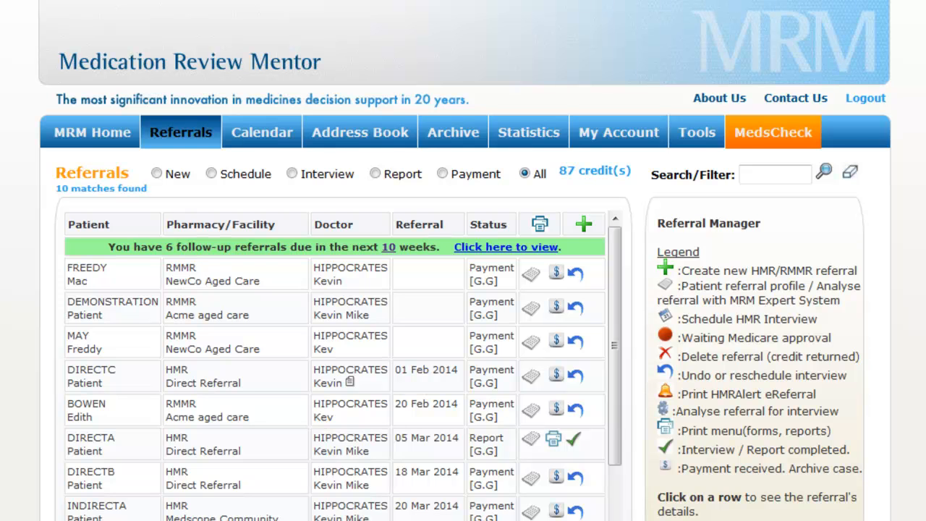
Create a referral dated 28/03/2014 for the existing patient, copying their previous review's details
left_click(584, 225)
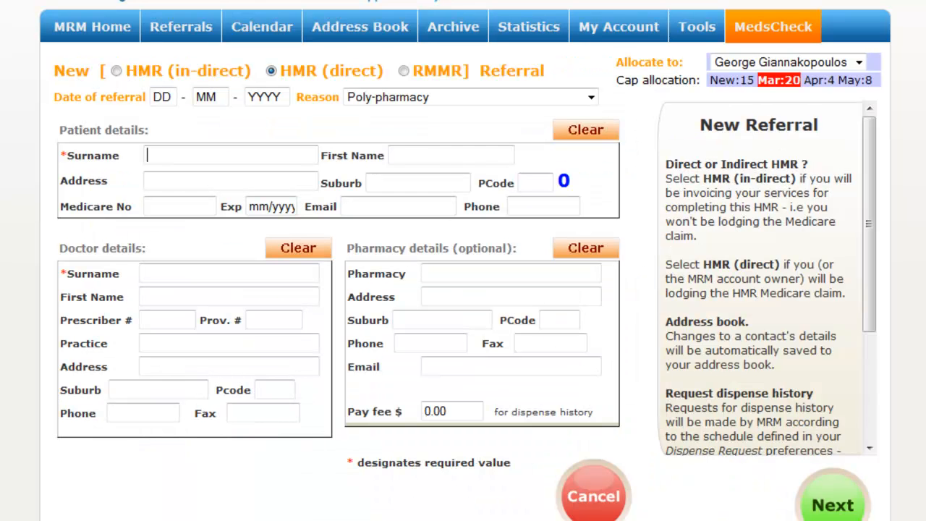
left_click(170, 97)
type("28032014new")
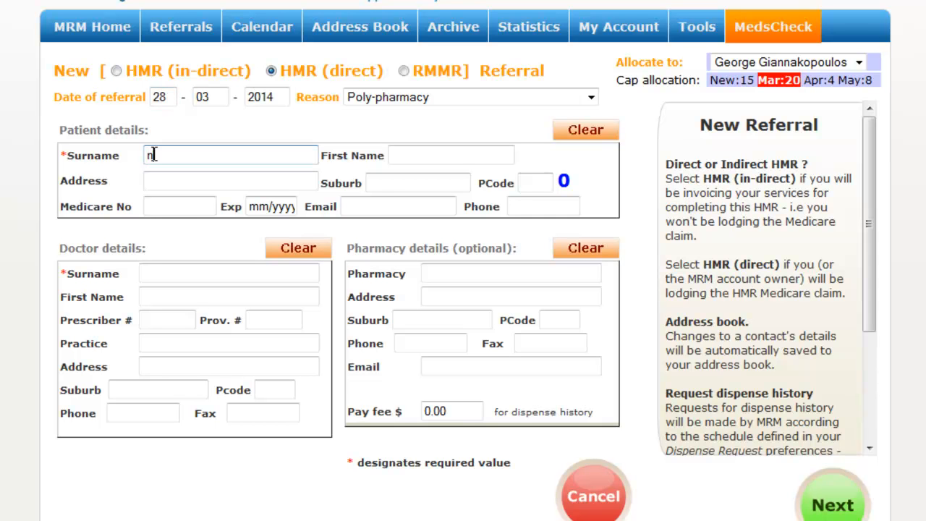
left_click(221, 231)
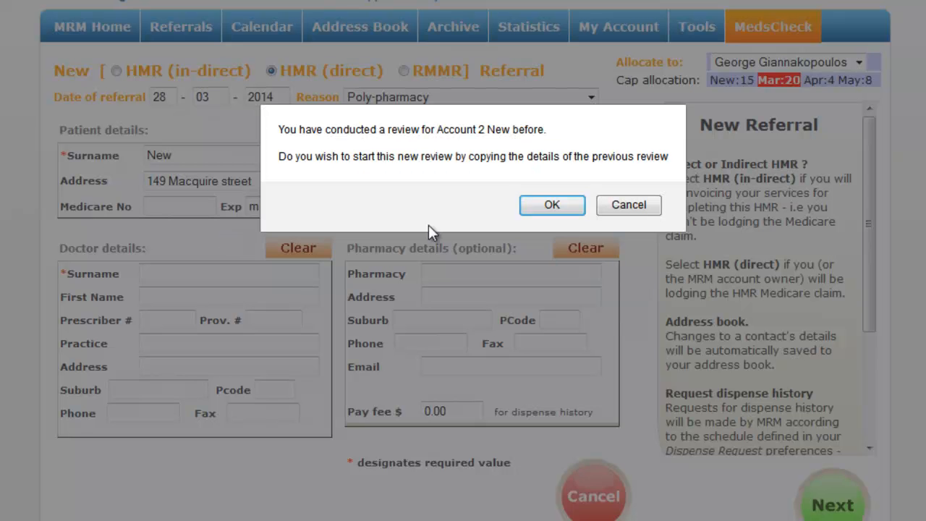
left_click(552, 206)
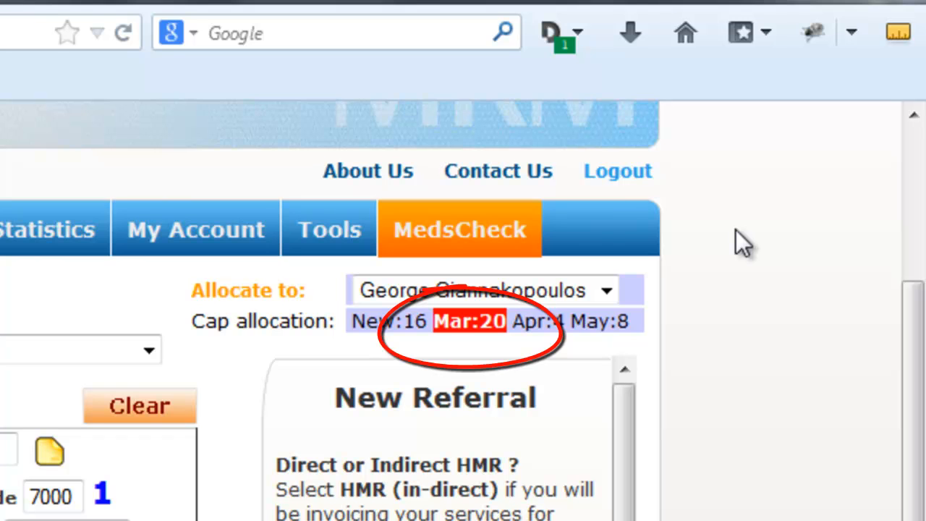
left_click(606, 292)
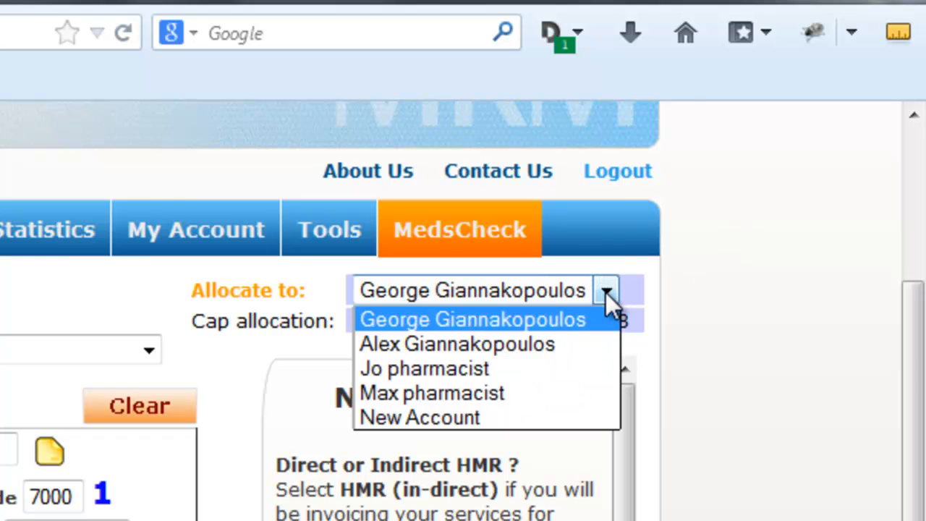
left_click(578, 360)
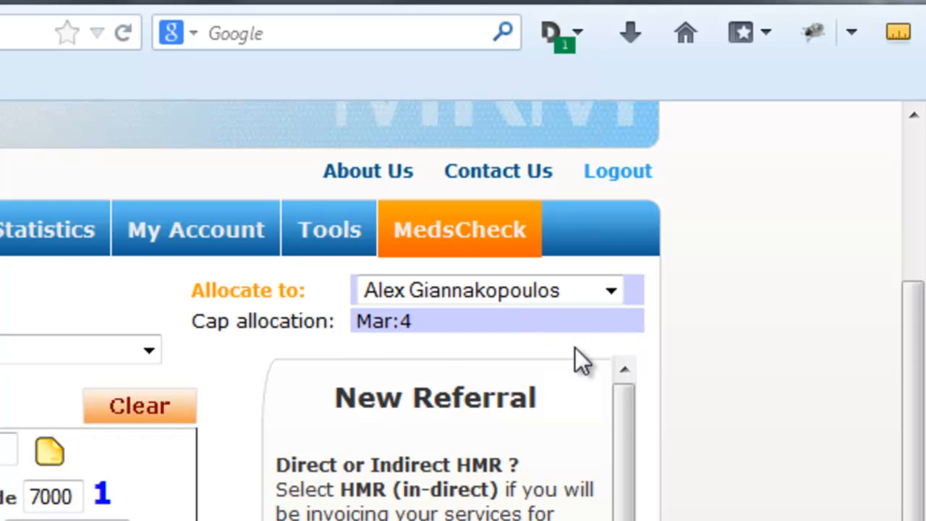
left_click(611, 291)
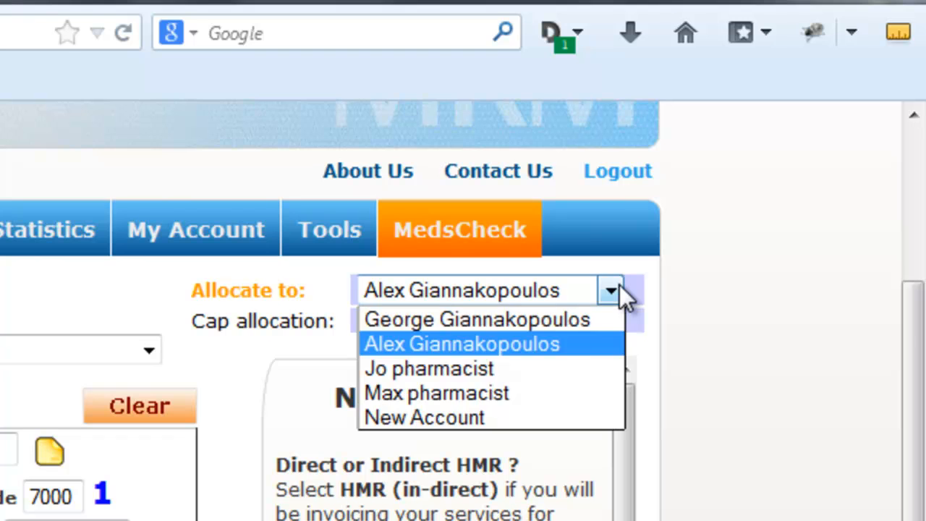
left_click(575, 370)
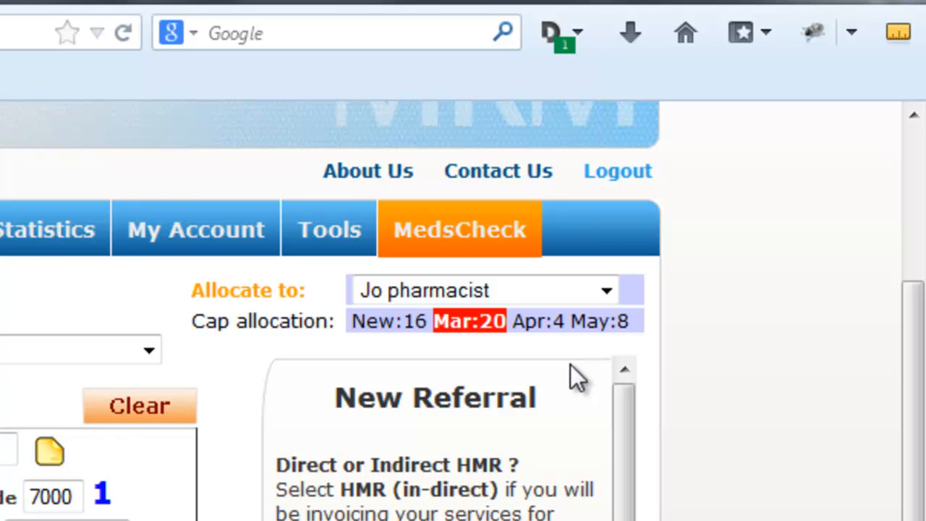
left_click(607, 290)
left_click(586, 320)
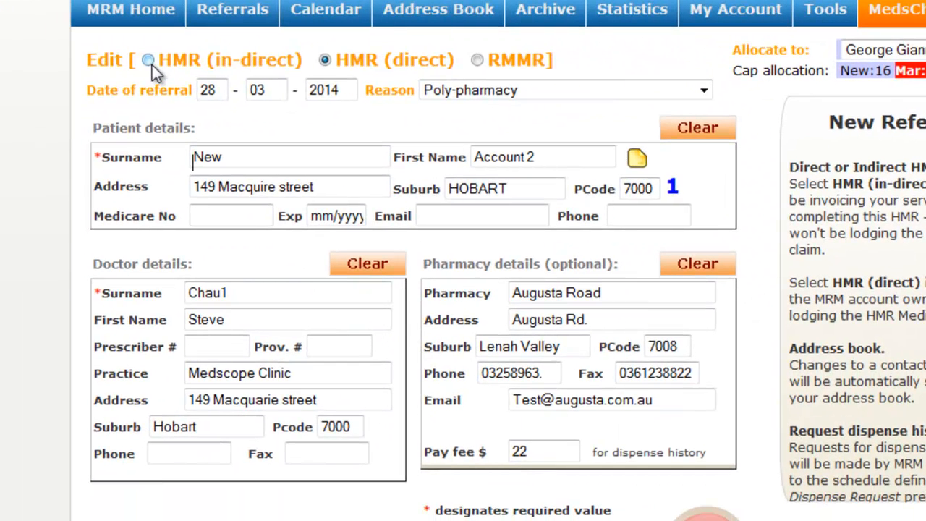
Switch to HMR (in-direct) and replace the pharmacy with ACME2 from the address book
left_click(149, 61)
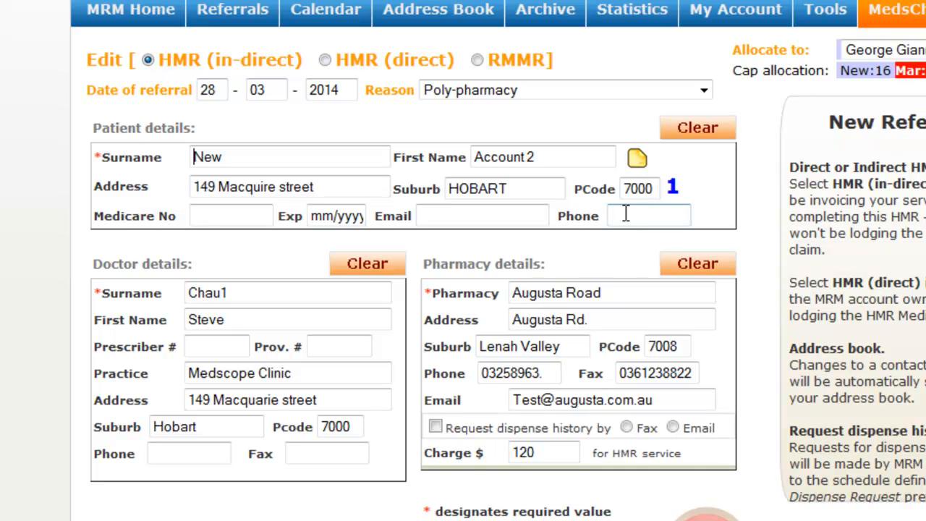
left_click(700, 266)
left_click(599, 295)
type("ac")
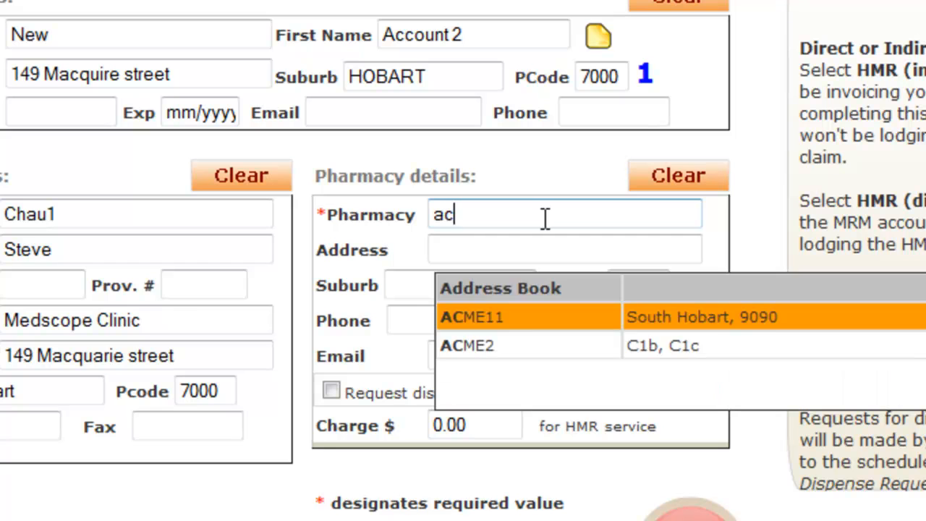
left_click(512, 340)
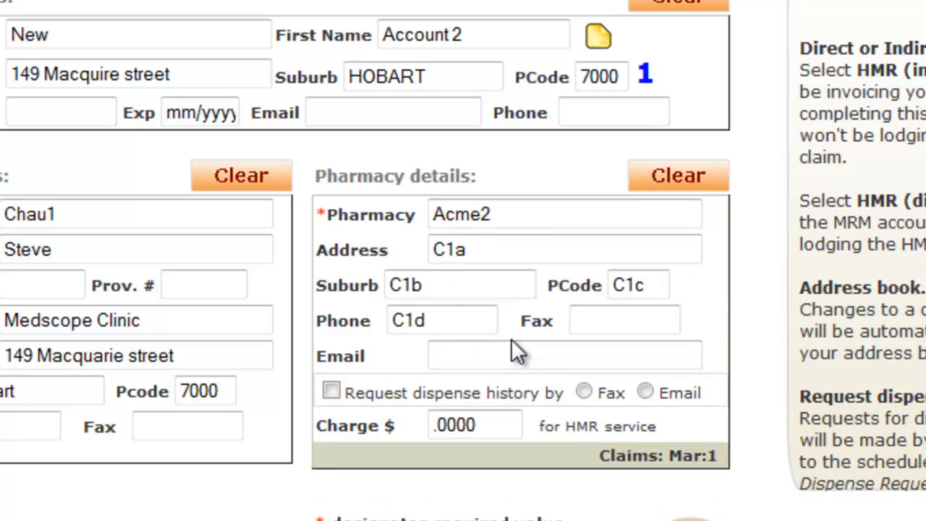
left_click(509, 341)
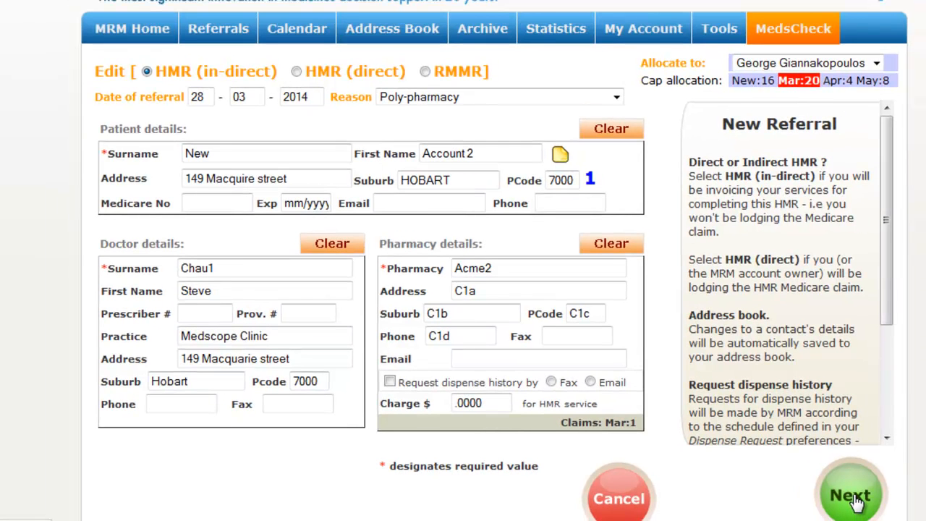
Save the referral, then open the DIRECTA referral's patient profile from the list
left_click(853, 499)
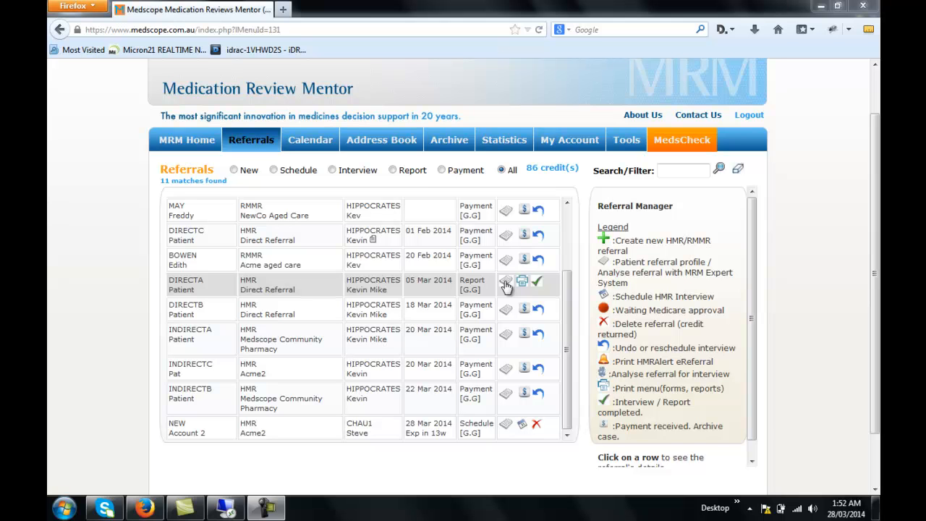
left_click(505, 282)
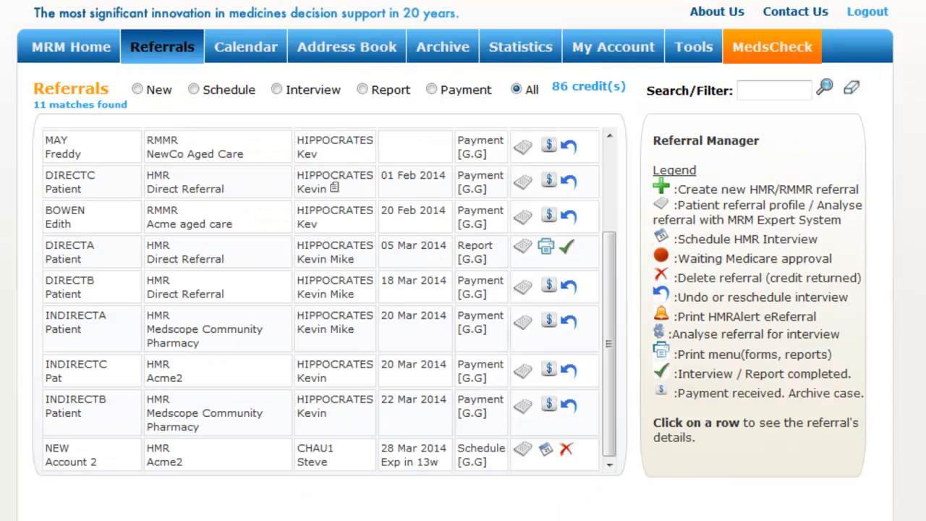
Schedule NEW Account 2's interview, allocate it to New Account, and open the HMR Allocation Report
left_click(550, 449)
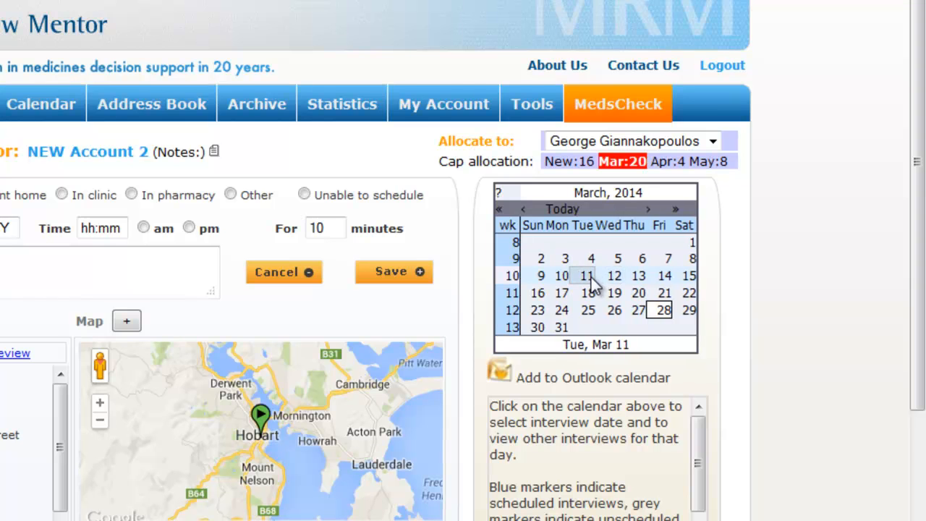
left_click(588, 275)
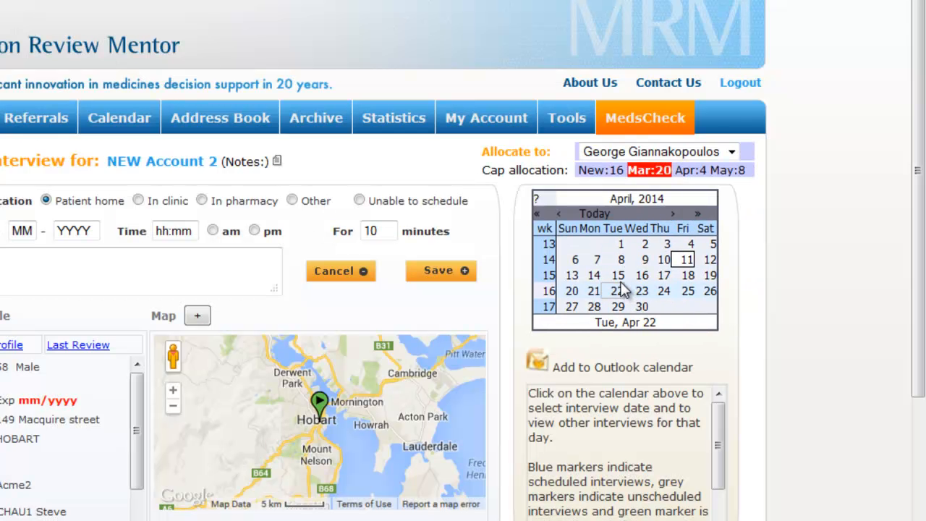
left_click(617, 277)
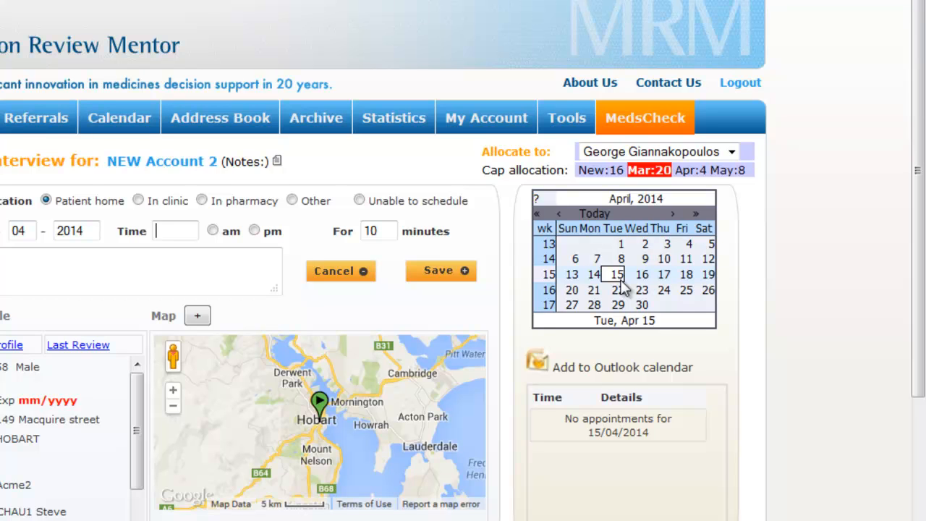
left_click(732, 152)
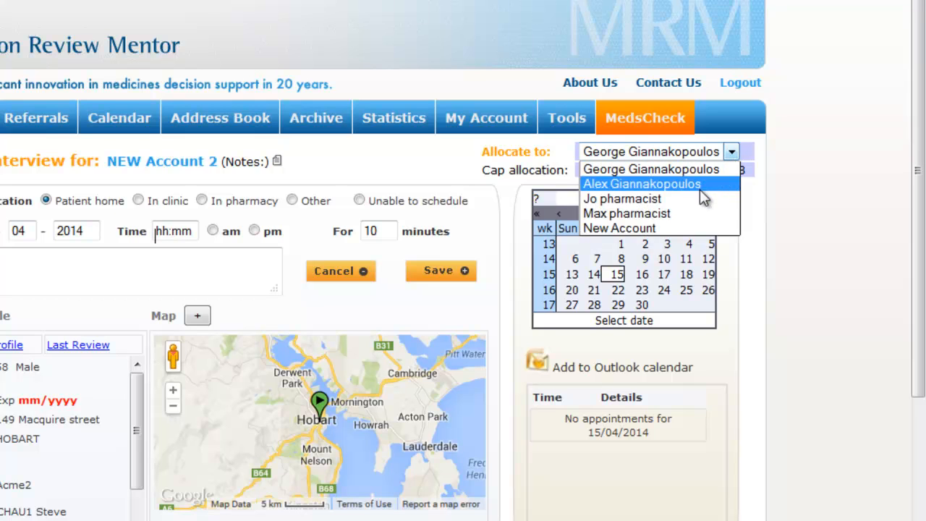
left_click(682, 226)
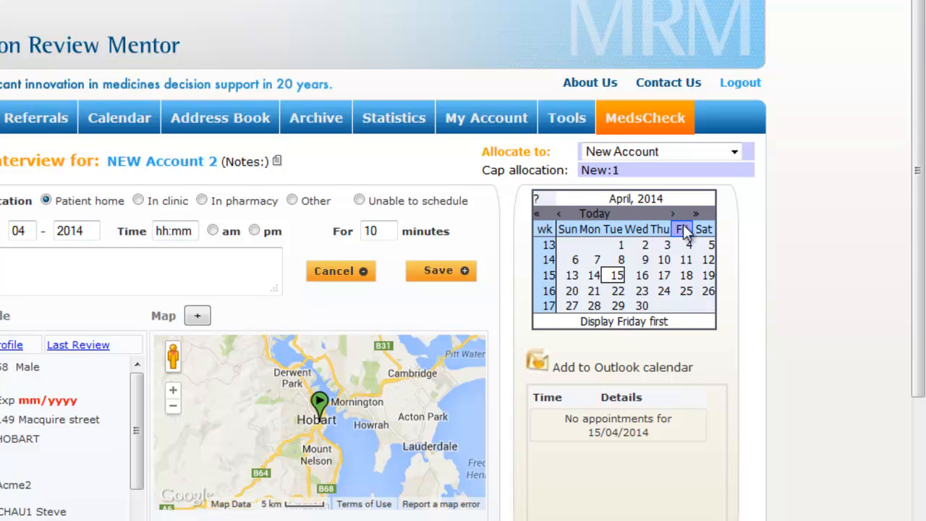
left_click(565, 215)
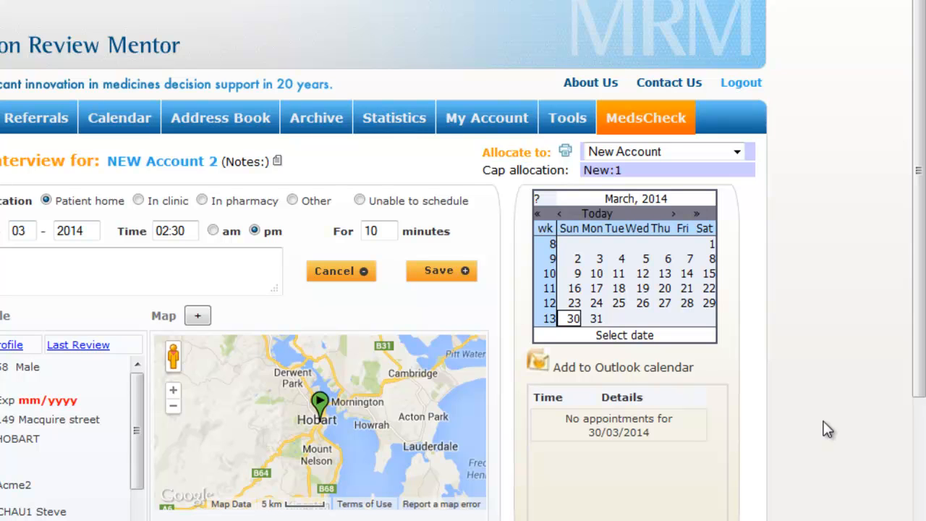
left_click(565, 154)
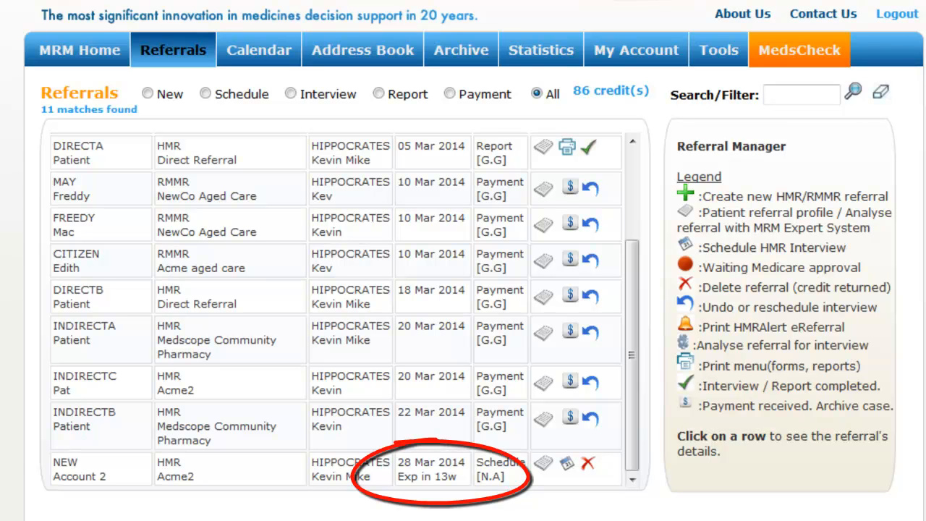
Go to the Invoicing and Claims page from the Referrals menu
mouse_move(149, 44)
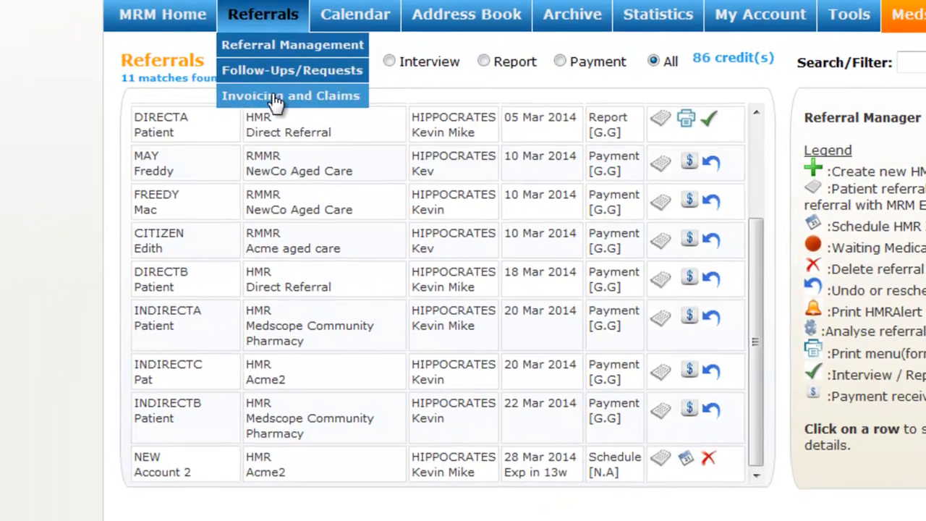
left_click(200, 123)
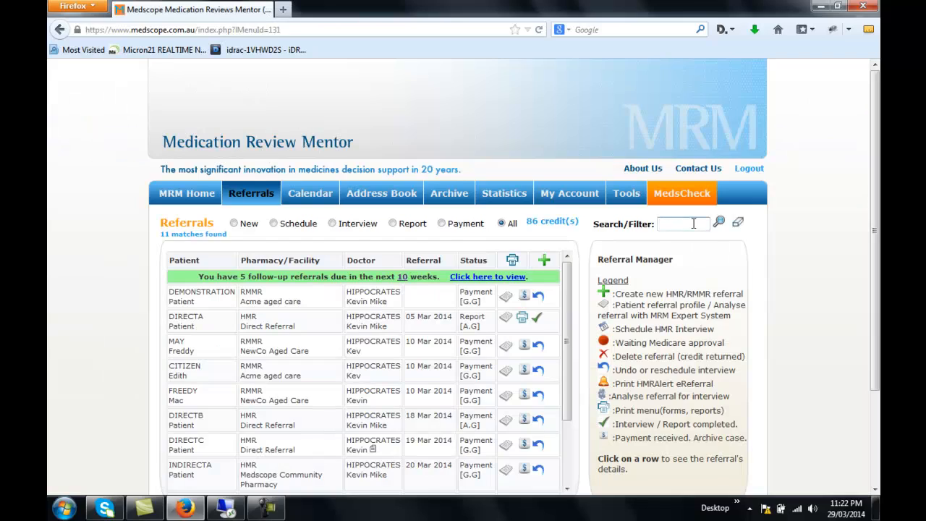
Filter the referrals by 'hmr' and mark the DIRECTA HMR report as completed
left_click(705, 157)
type("hmr")
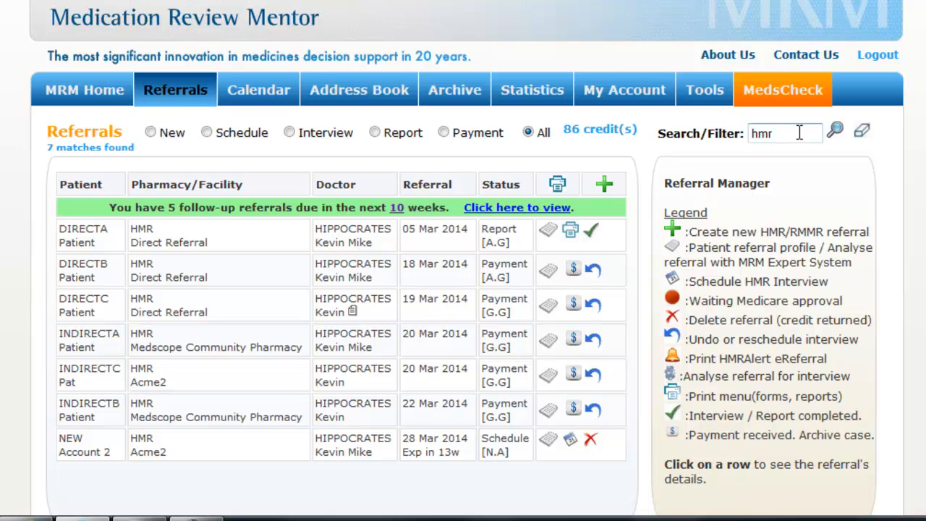
left_click(590, 230)
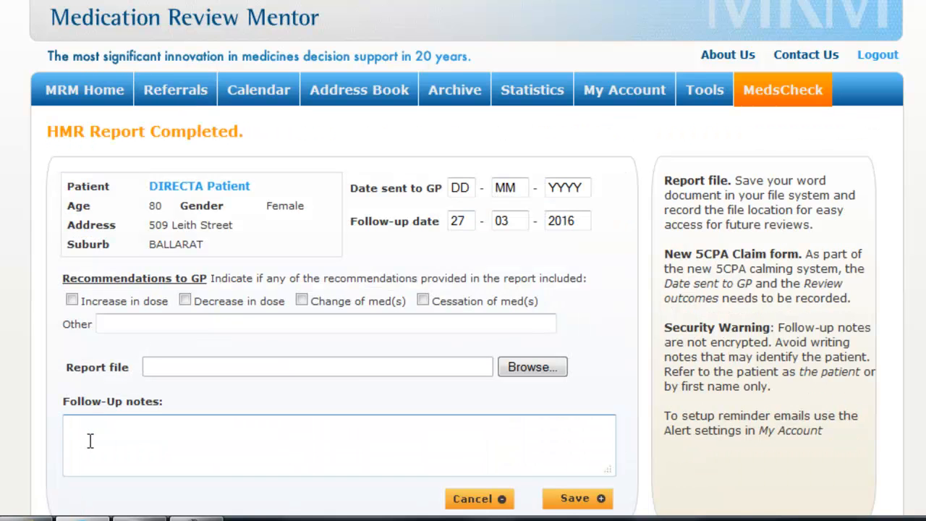
Record 25-03-2014 as the date sent to the GP, tick Decrease in dose, and save the report
left_click(469, 189)
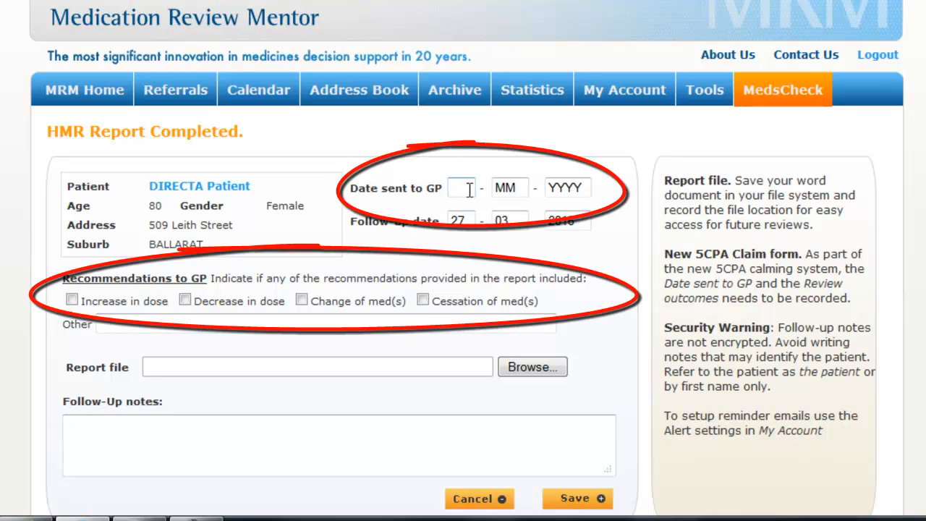
type("2")
type("5 - ")
type("0")
type("3 - ")
type("2014")
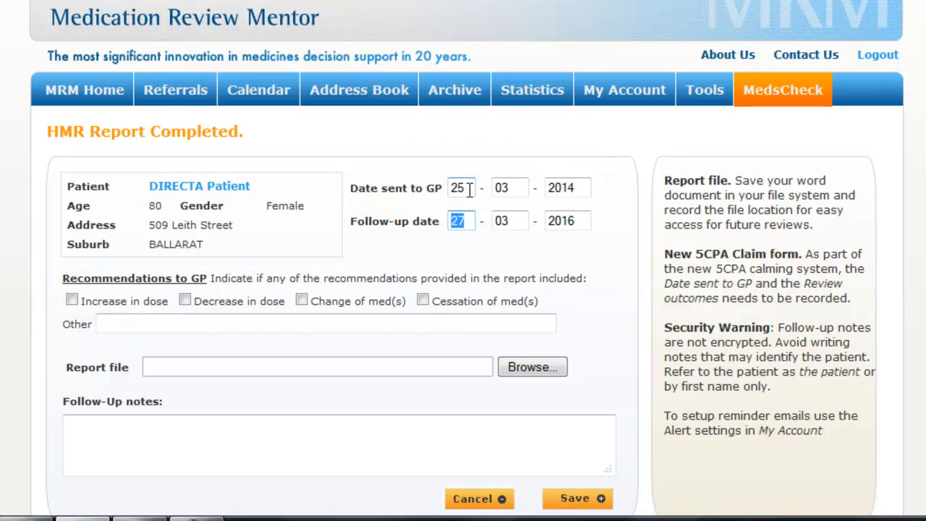
left_click(186, 299)
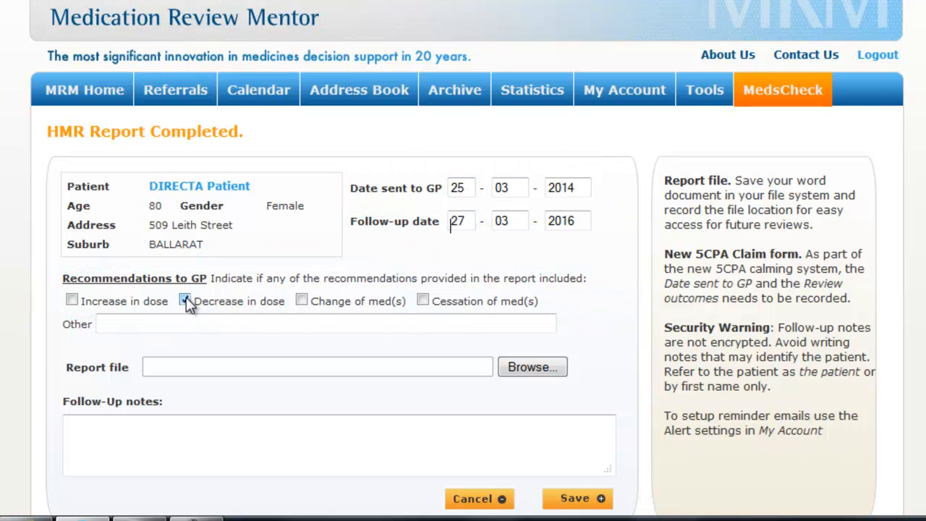
left_click(576, 499)
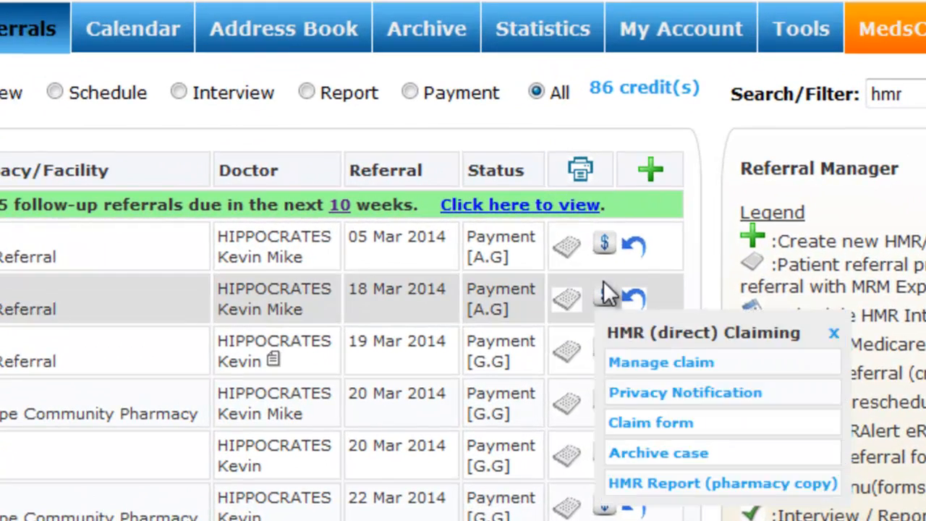
Lodge the three direct HMRs via Manage claim, creating 5CPA claims of $204.34 and $408.68
mouse_move(572, 236)
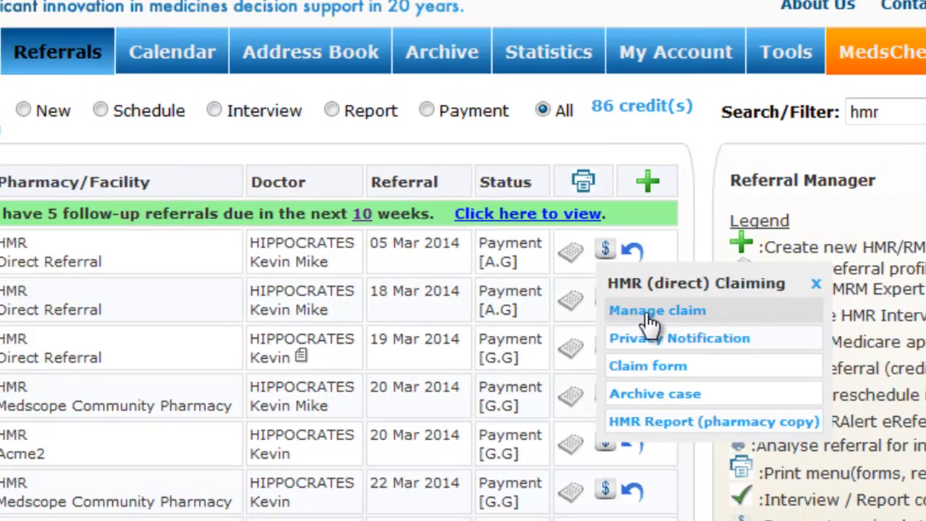
left_click(650, 317)
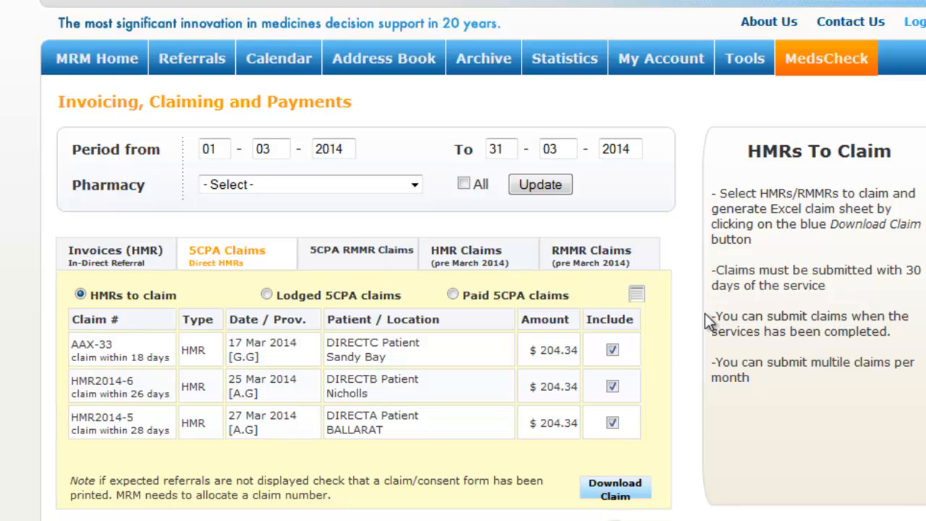
left_click(606, 497)
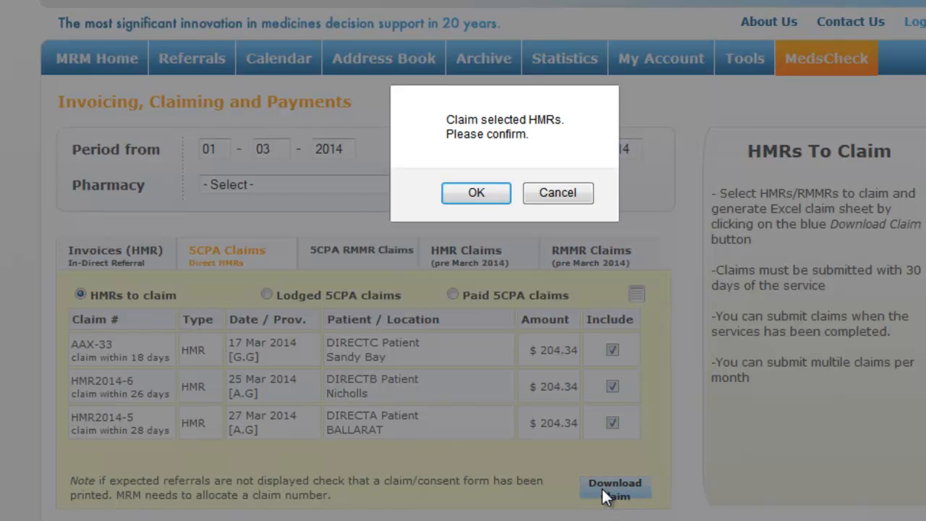
left_click(480, 197)
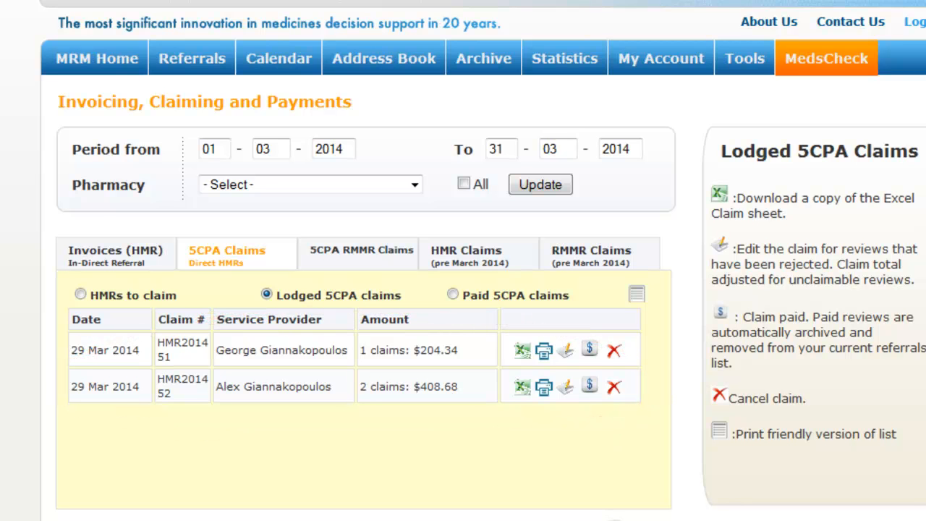
Download the Excel claim sheet for claim HMR2014 52 and open it in Excel
left_click(522, 387)
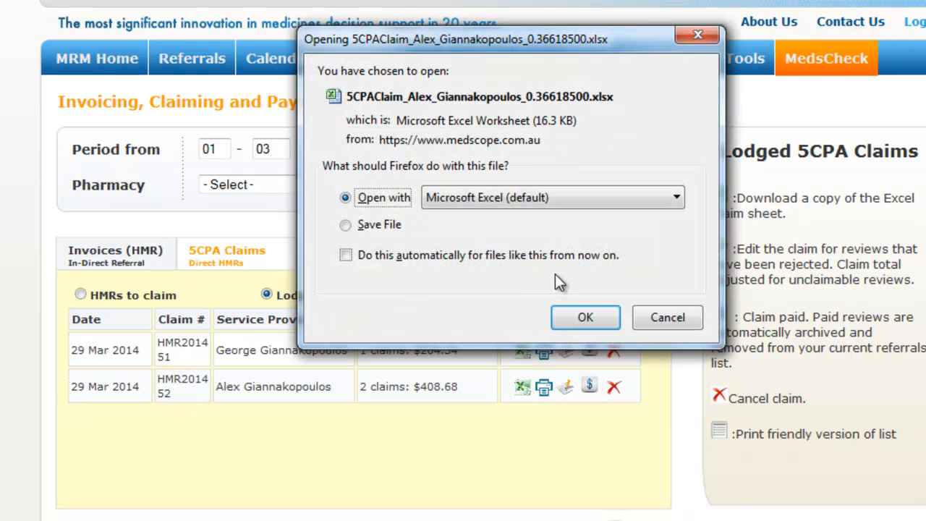
left_click(584, 319)
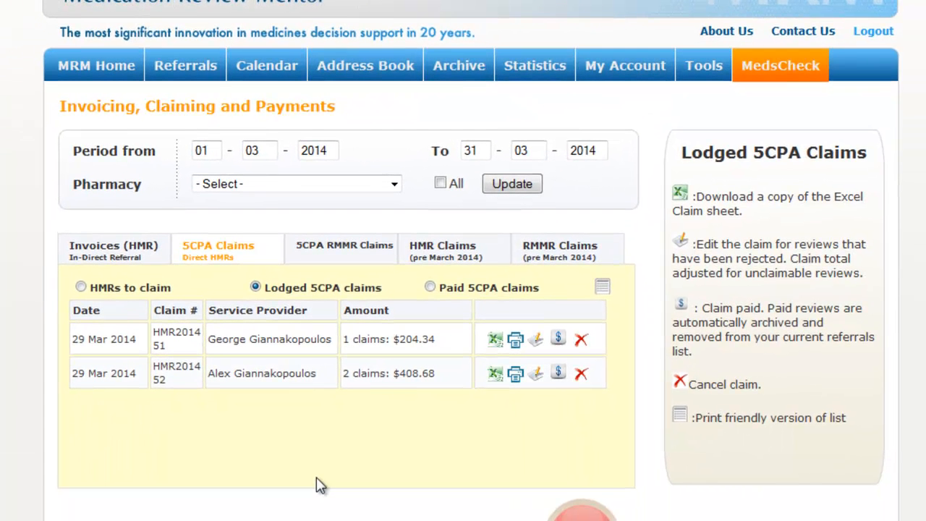
View the provider invoice for claim HMR2014 52, then list the indirect HMRs ABC-16, ABC-14 and AAX-30
left_click(514, 373)
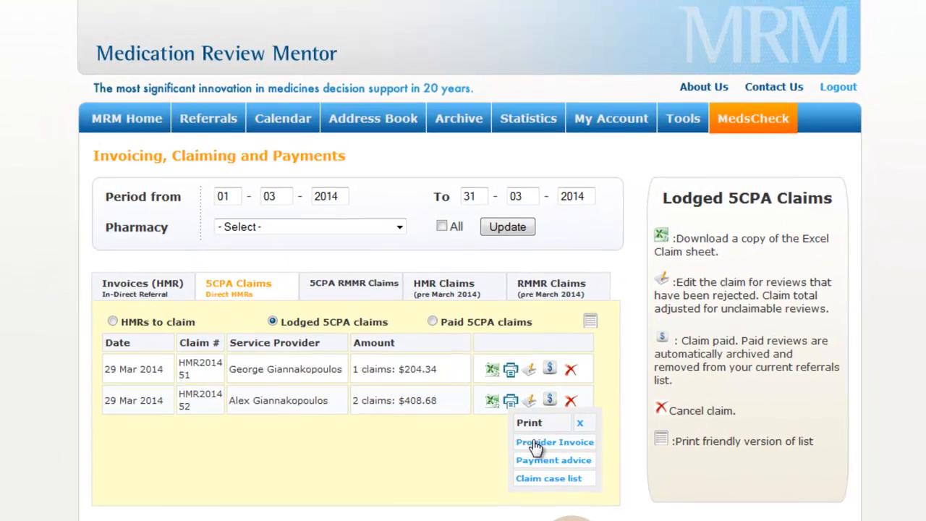
left_click(542, 420)
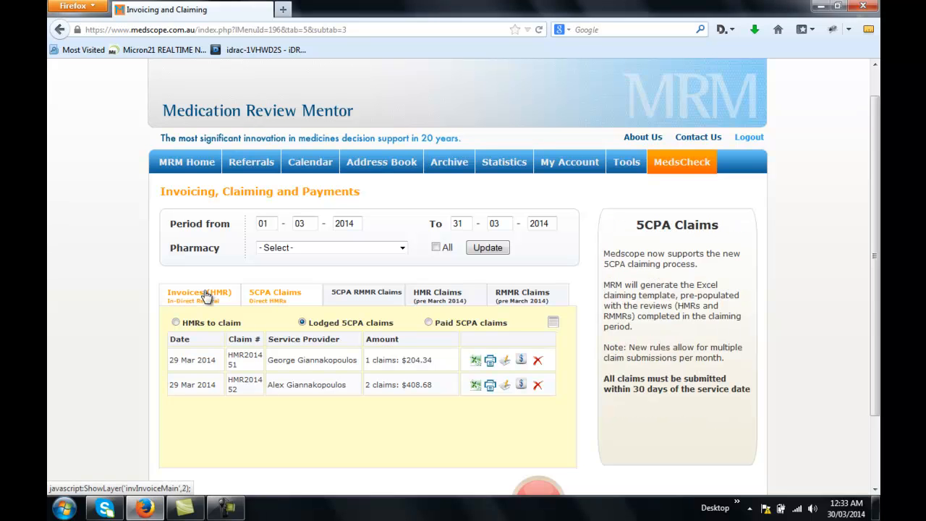
left_click(203, 294)
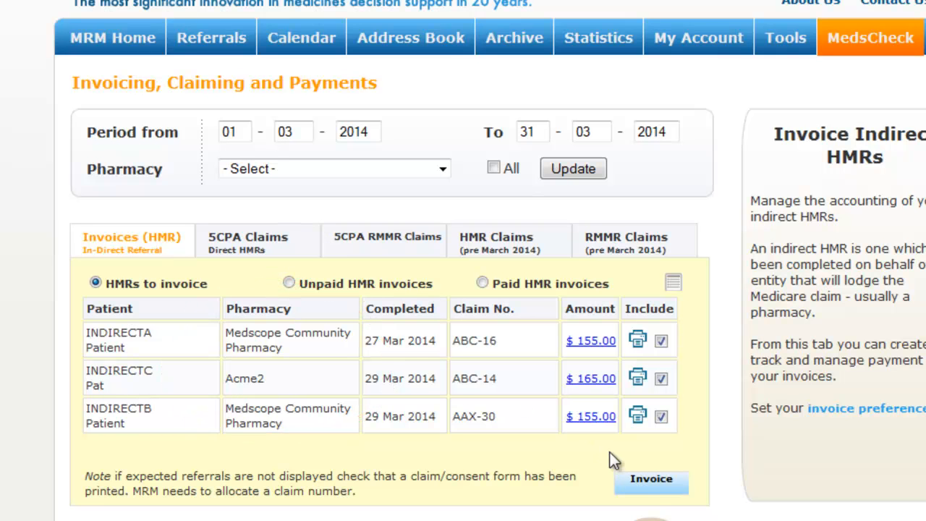
Create HMR invoices 1203012 and 1203013 ($310.00, $165.00) and download invoice 1203012's claim sheet
left_click(650, 483)
left_click(516, 166)
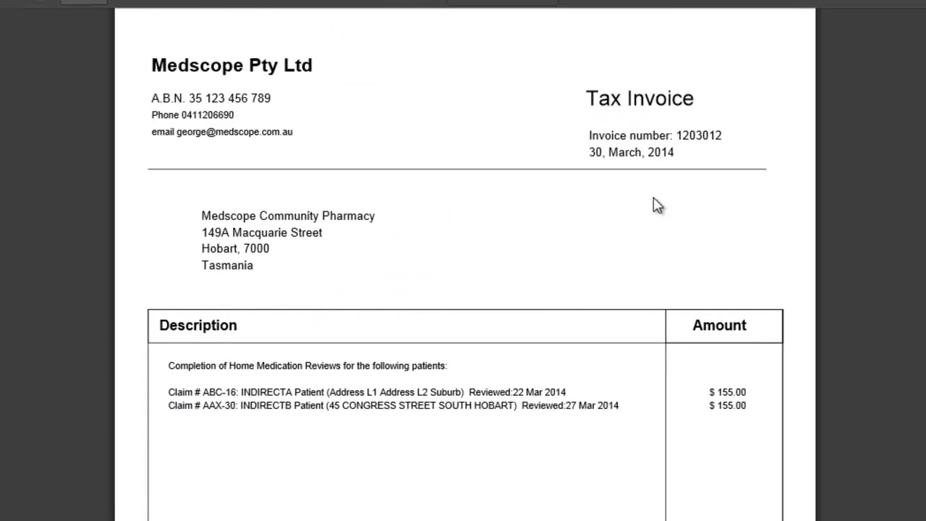
scroll(463, 289, "down", 20)
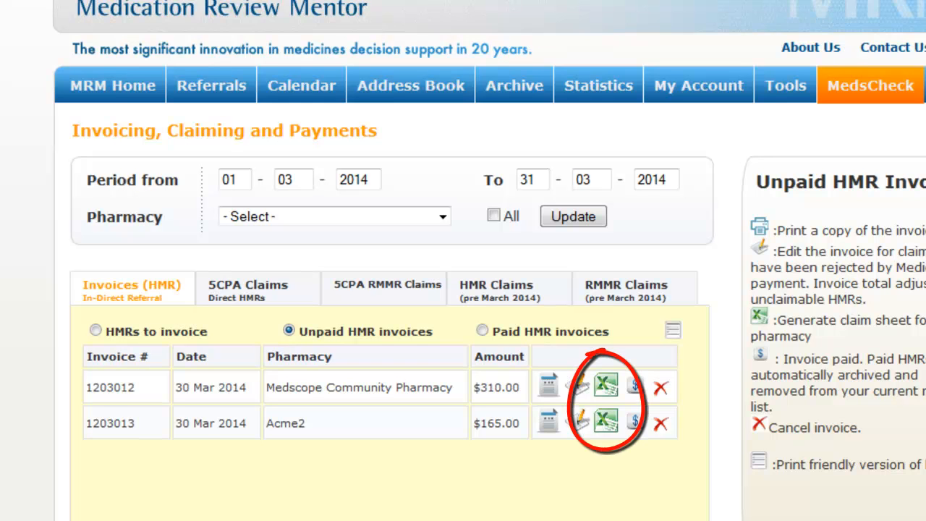
left_click(606, 385)
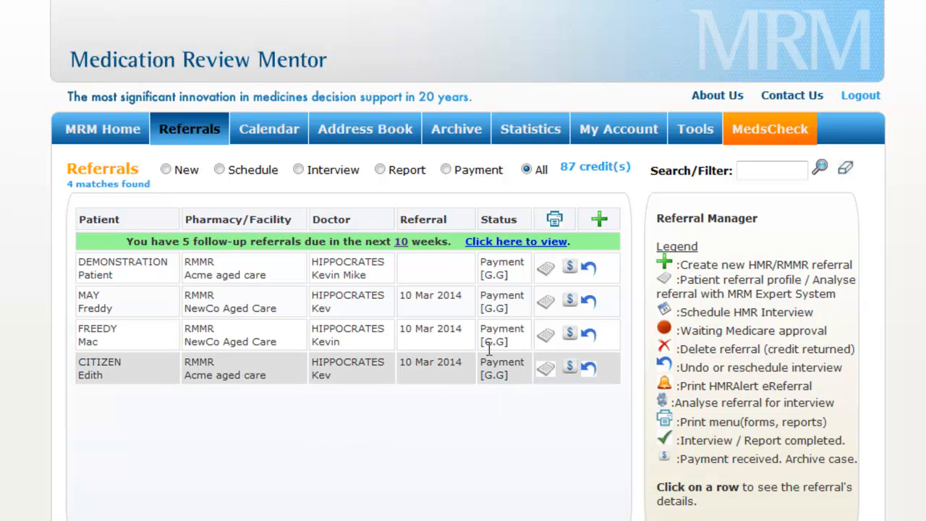
Lodge the four RMMRs as NewCo Aged Care and Acme aged care claims, cancelling the NewCo claim sheet download
left_click(569, 266)
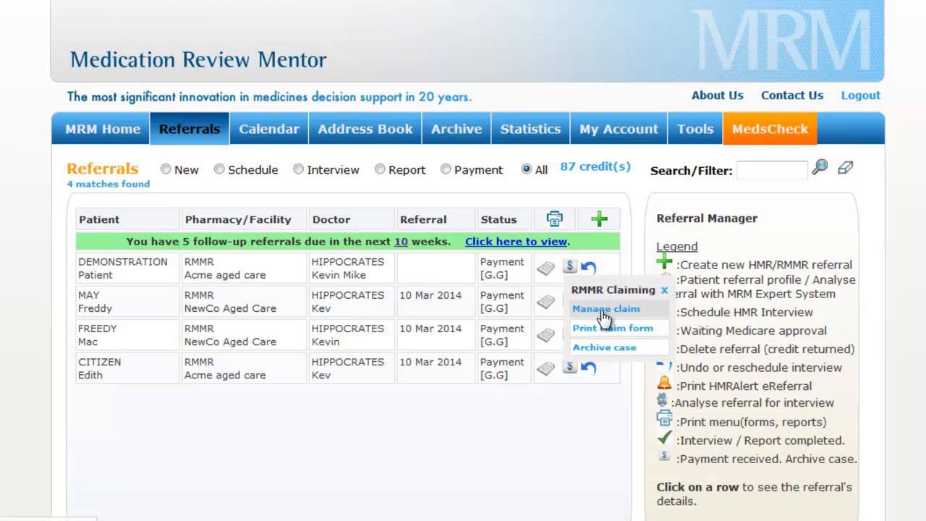
left_click(603, 313)
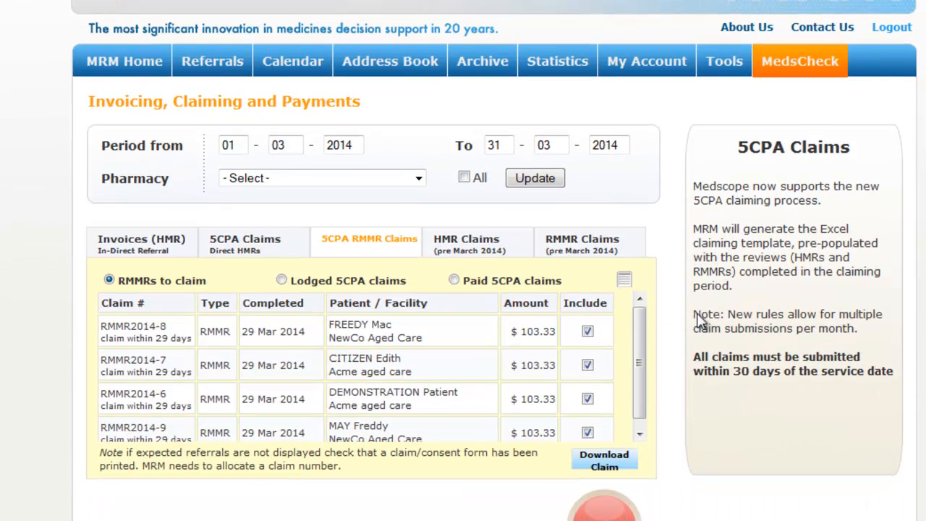
left_click(603, 459)
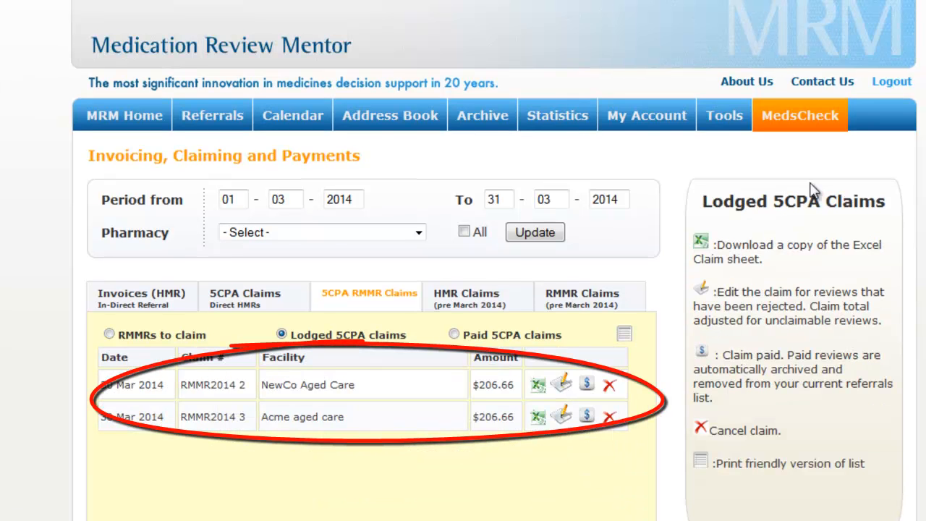
left_click(539, 386)
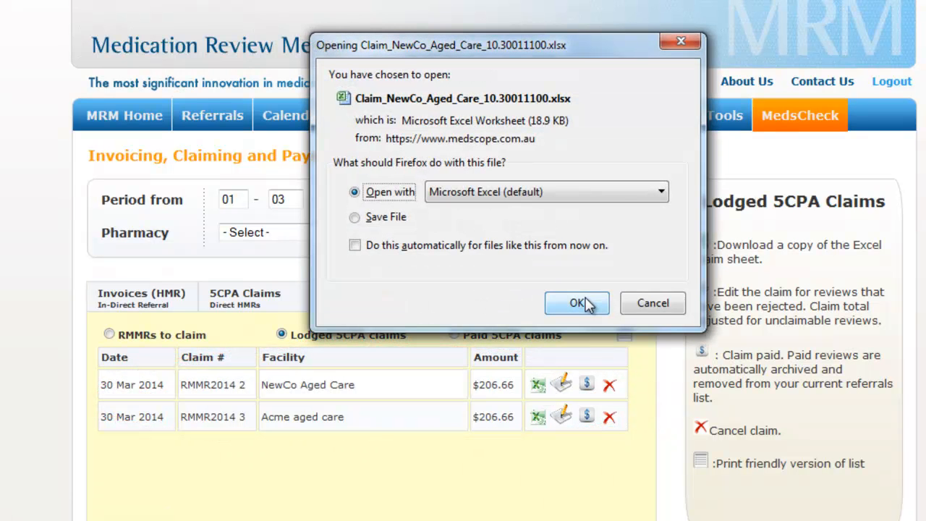
left_click(653, 303)
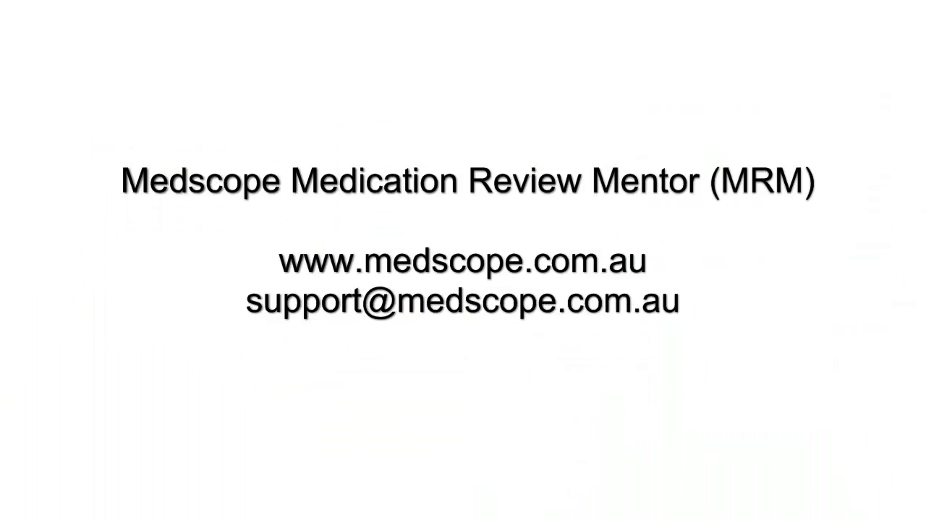